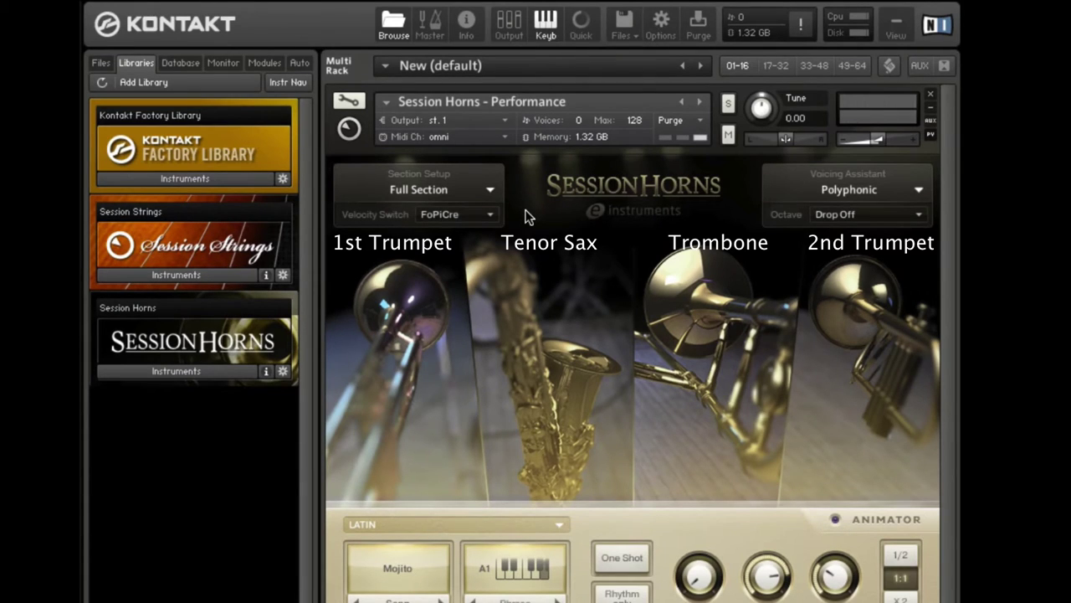
Step: Try limiting the section to tenor sax and trombone, then to the two trumpets
left_click(471, 190)
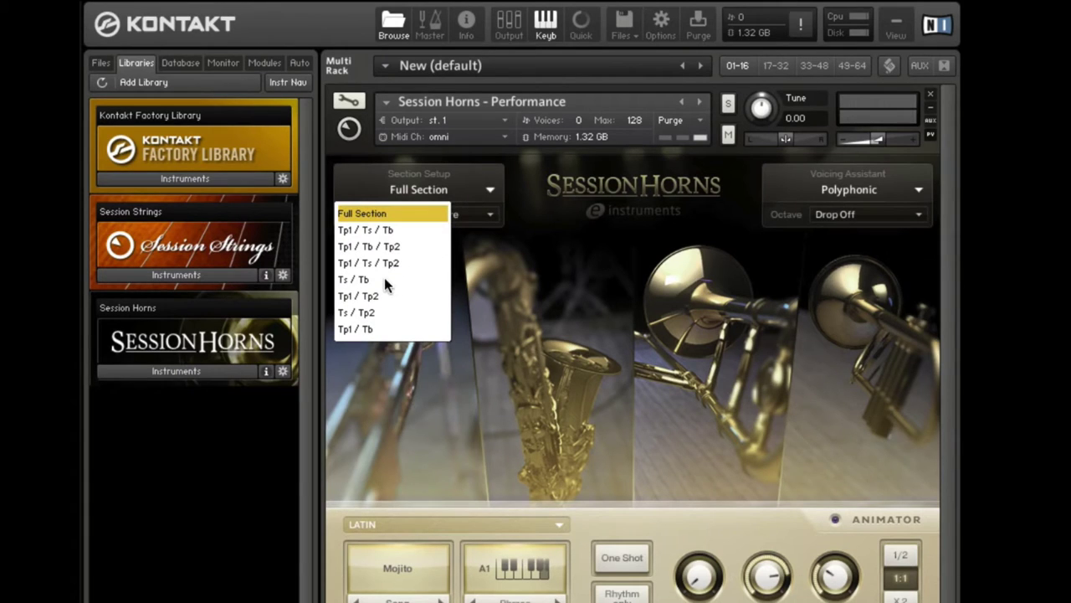
left_click(384, 279)
left_click(471, 191)
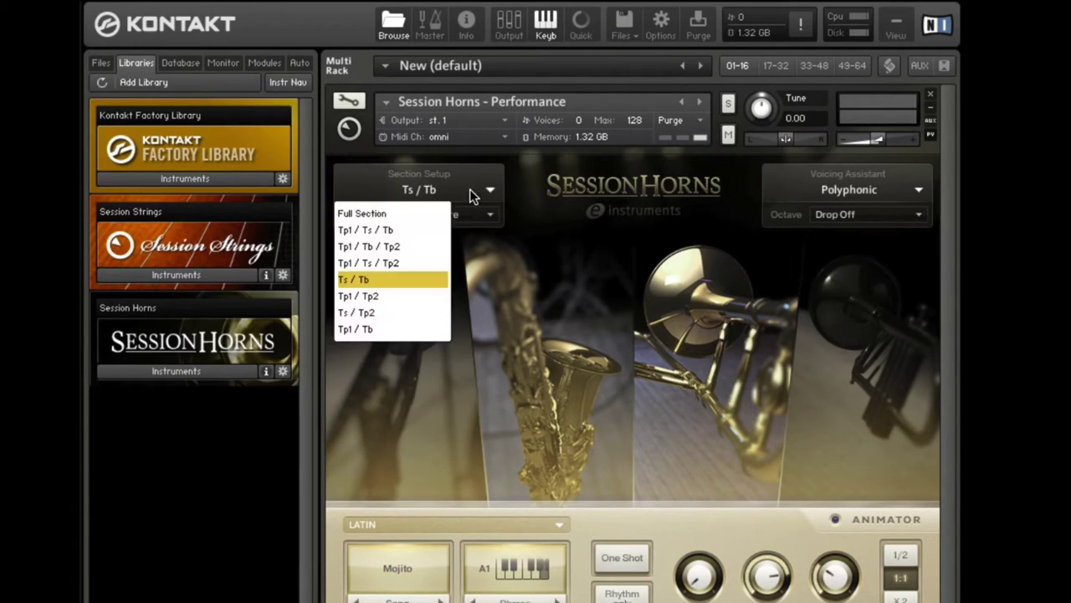
left_click(385, 296)
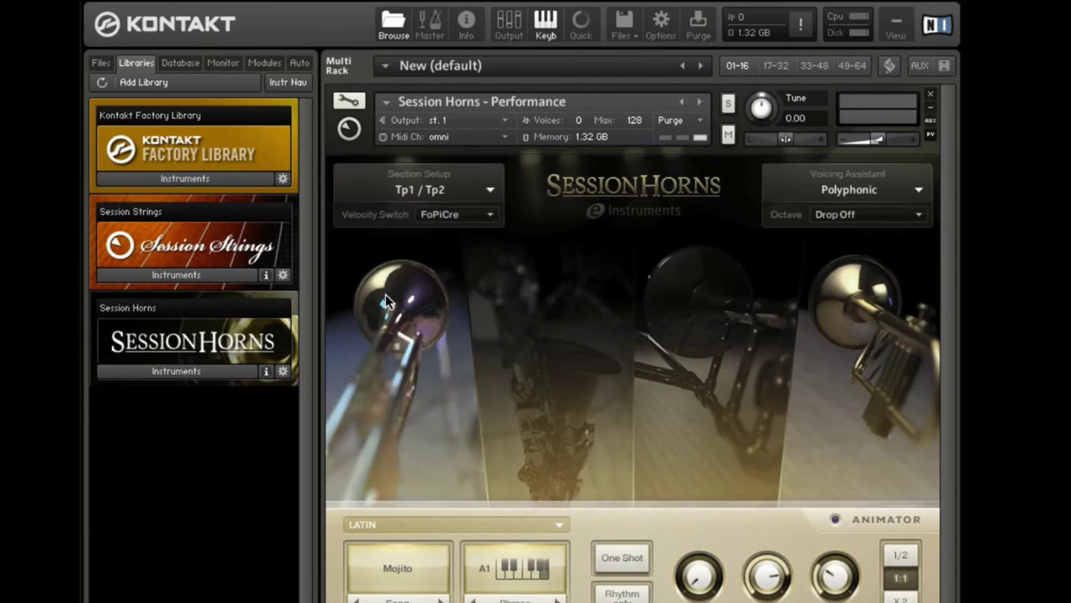
Step: Restore the full four-horn section and set voicing to Smart Voice Split
left_click(465, 191)
left_click(401, 214)
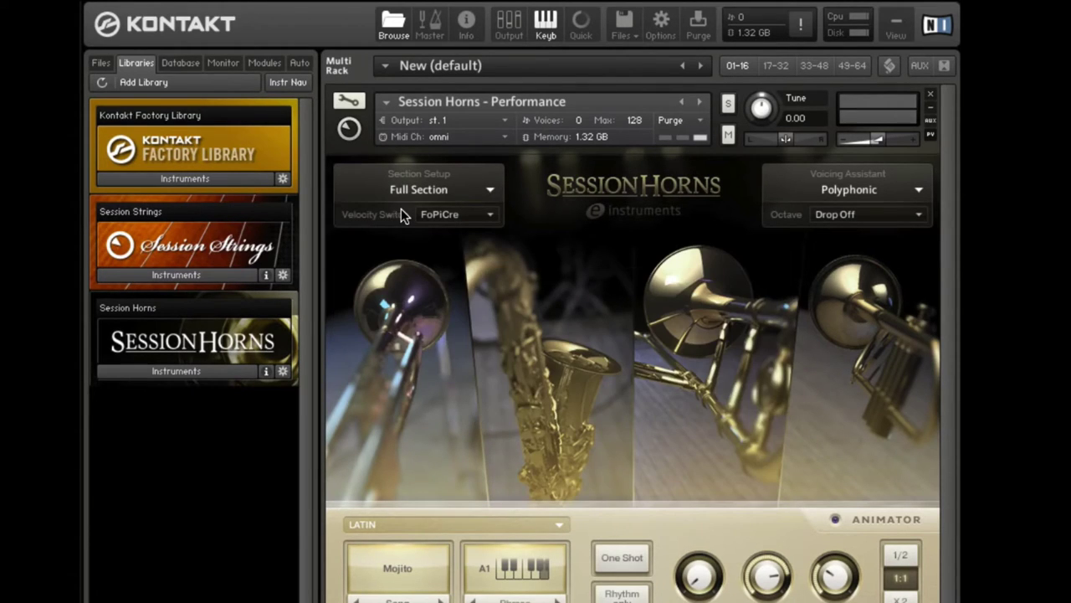
left_click(894, 190)
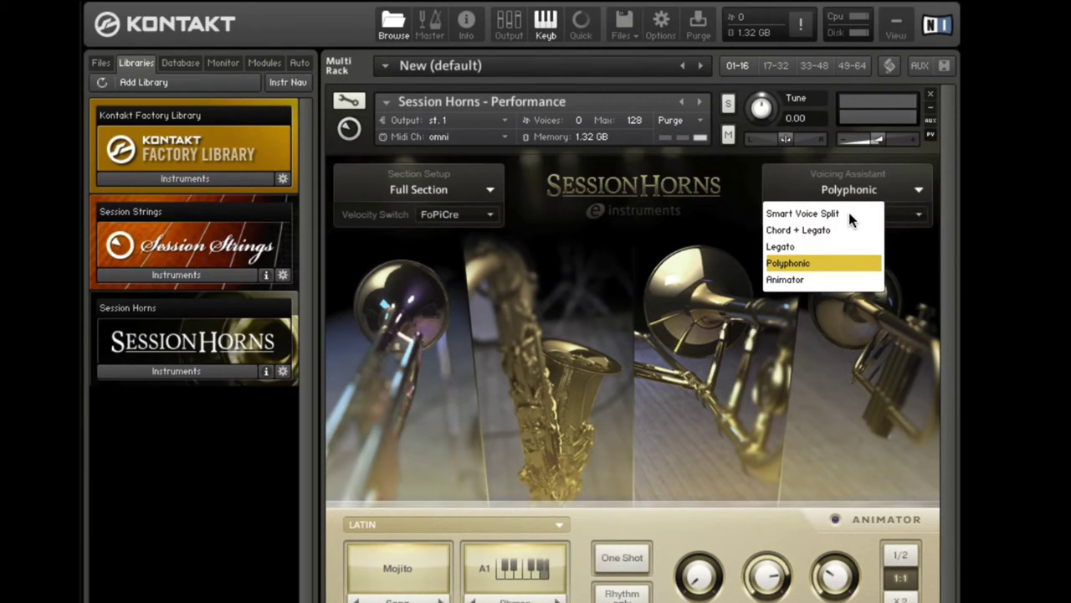
left_click(849, 215)
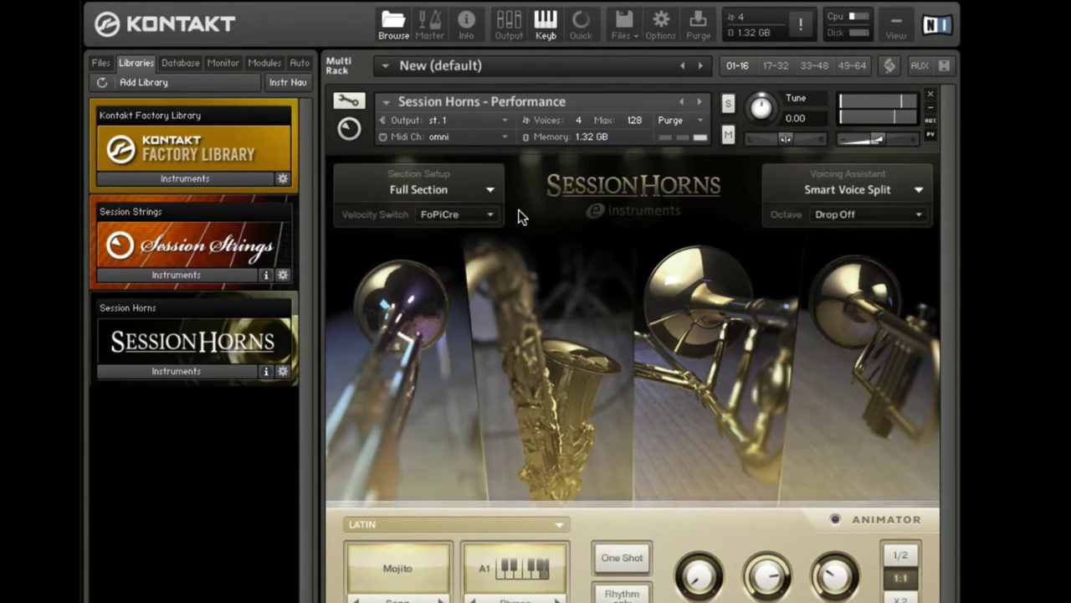
left_click(489, 192)
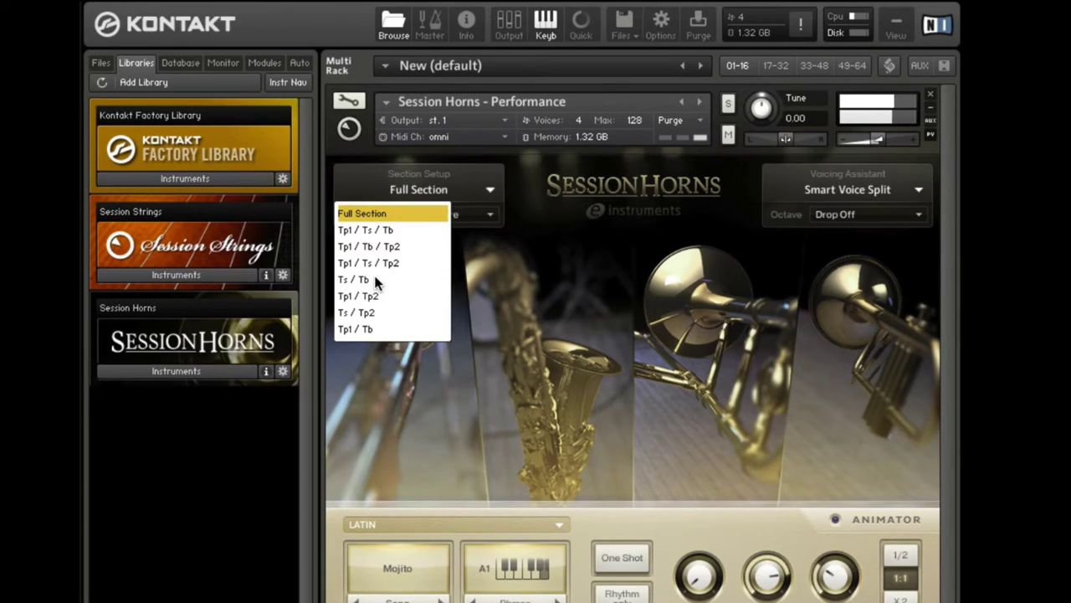
left_click(375, 282)
left_click(451, 191)
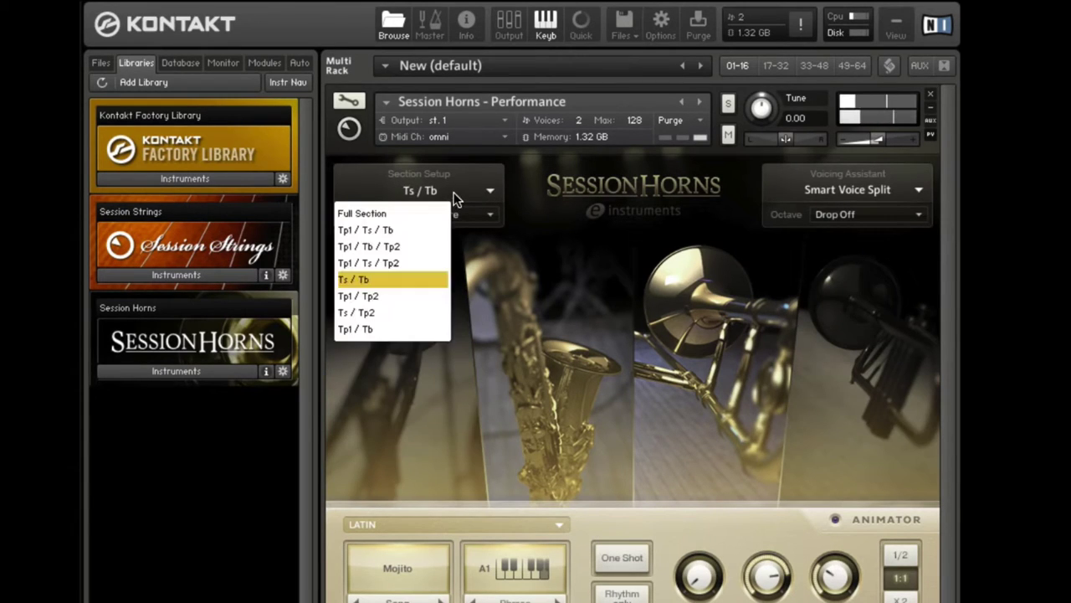
left_click(385, 296)
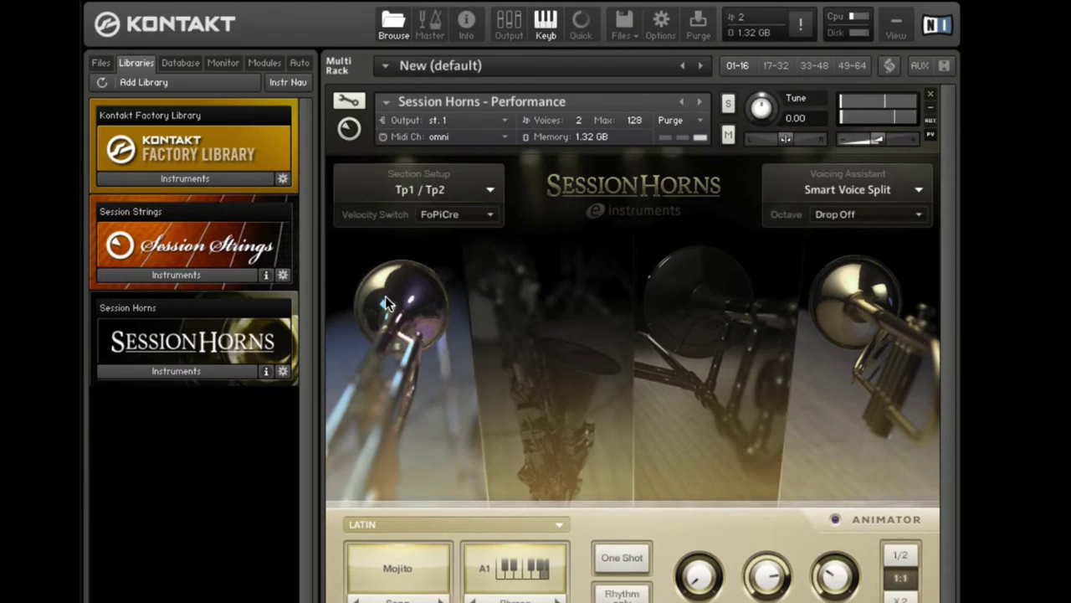
left_click(456, 193)
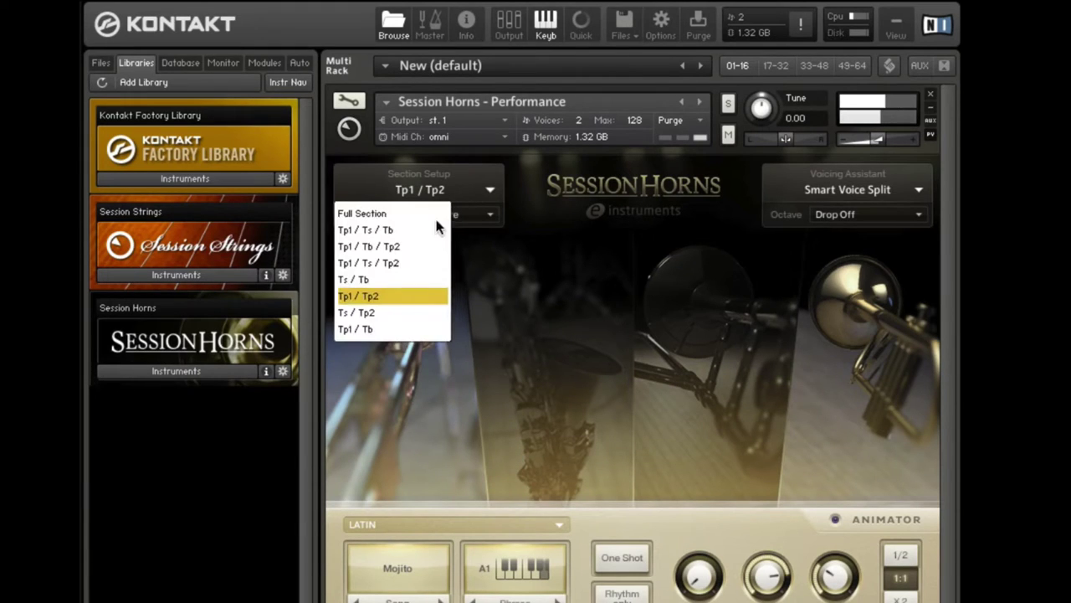
left_click(401, 248)
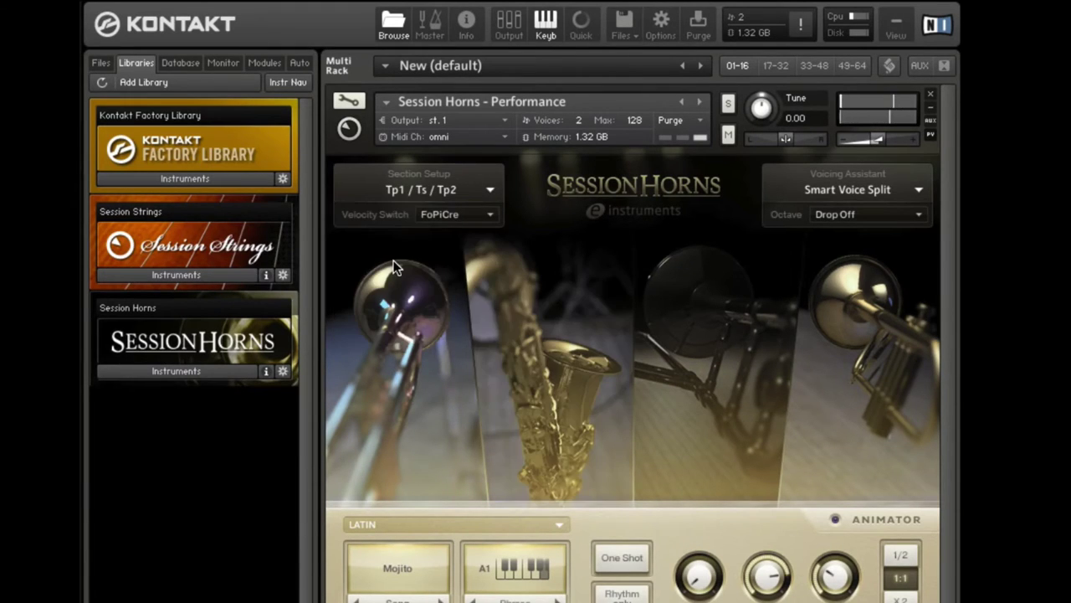
left_click(461, 190)
left_click(402, 211)
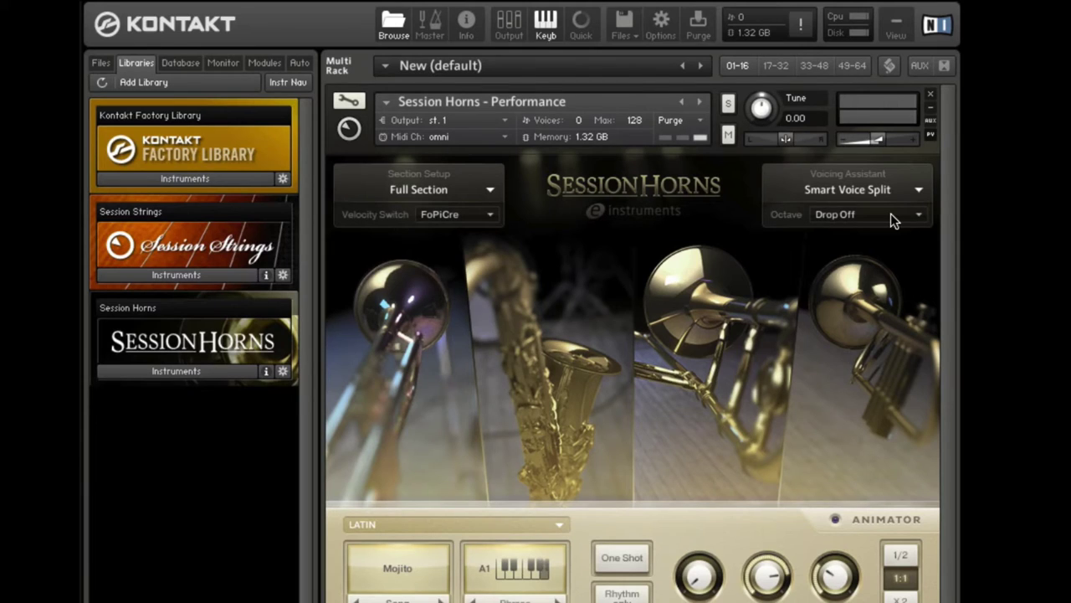
left_click(890, 215)
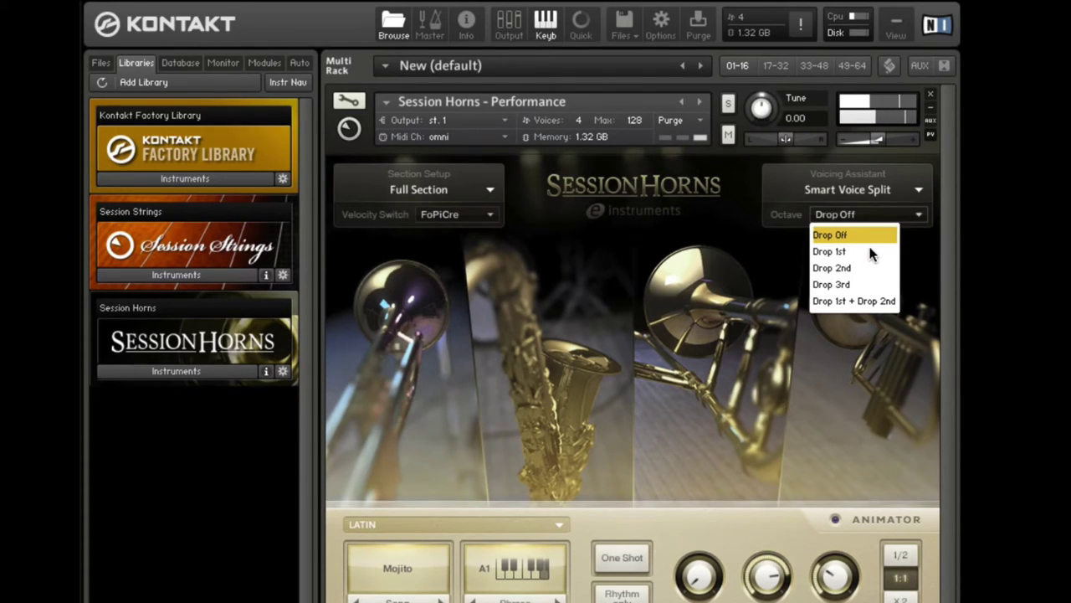
left_click(868, 248)
left_click(872, 216)
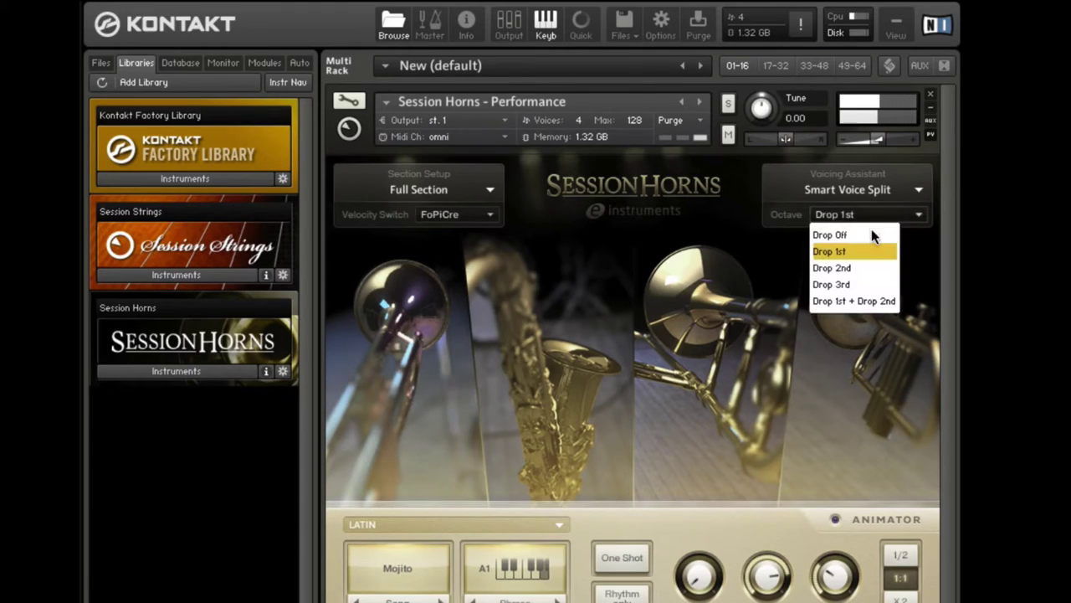
left_click(861, 264)
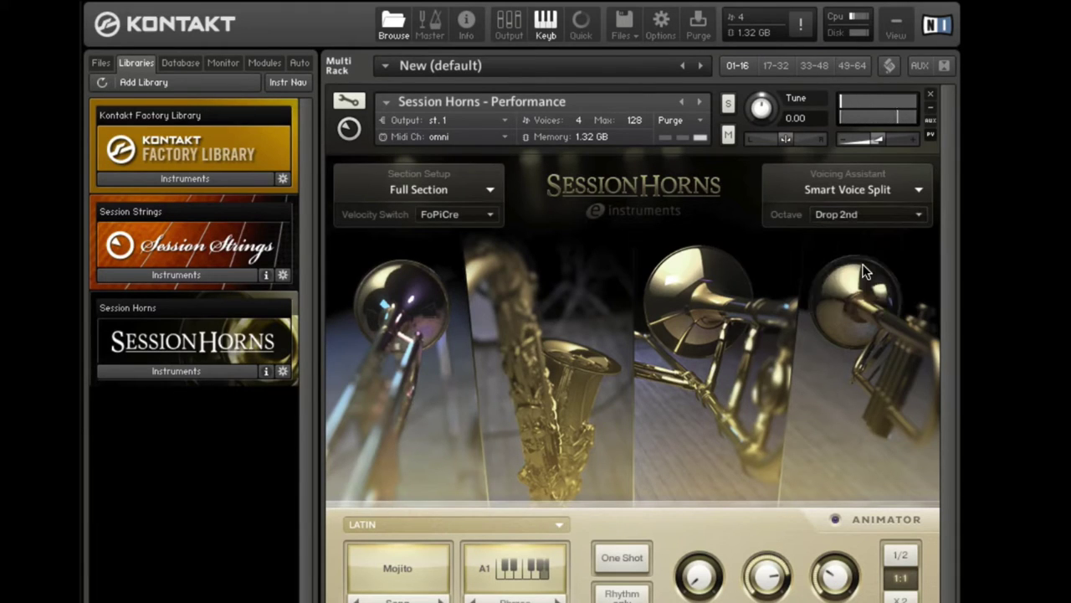
left_click(872, 216)
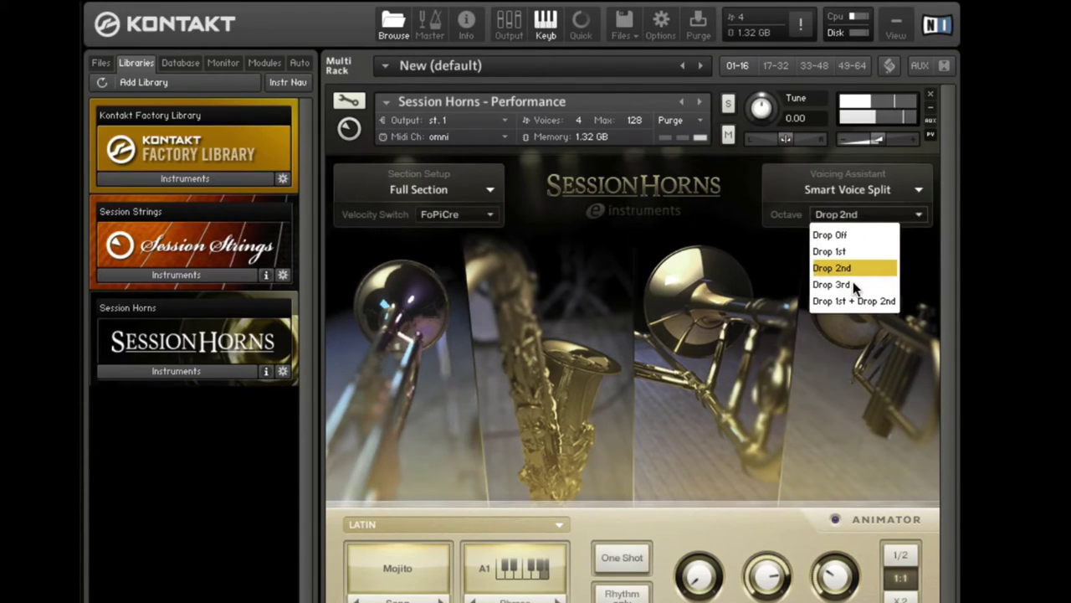
left_click(852, 281)
left_click(867, 214)
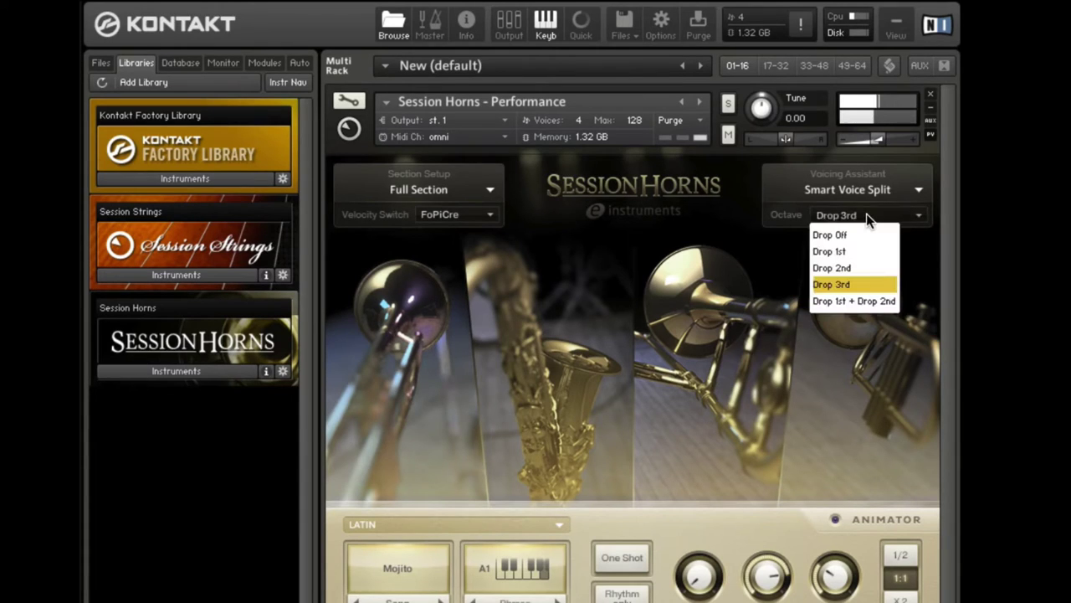
left_click(878, 301)
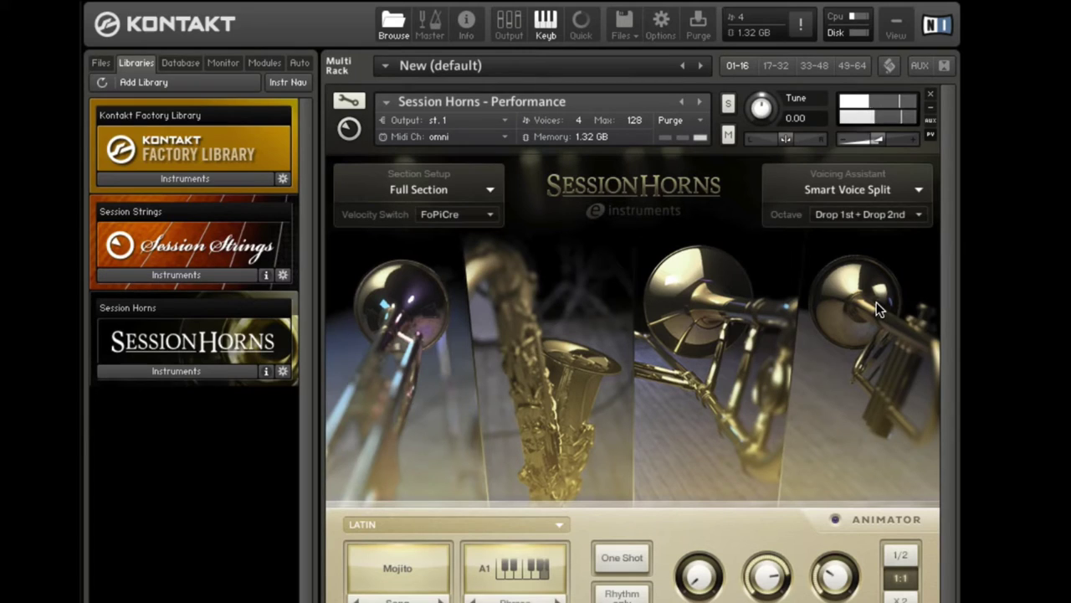
left_click(888, 216)
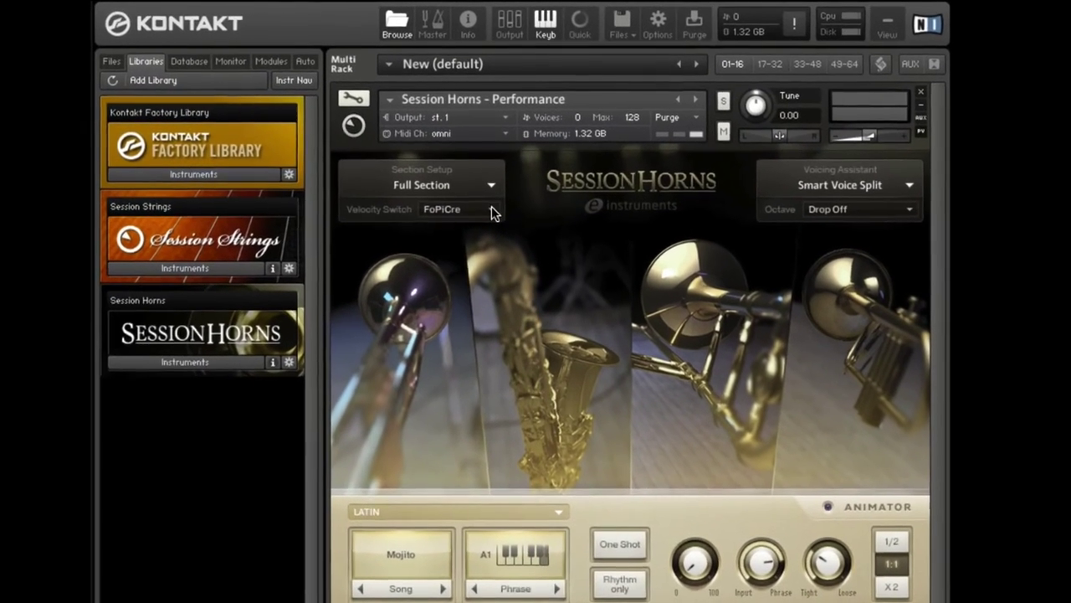
Step: Try Rip, FoPiCre and Shake as velocity switch articulations, ending on FoPiCre
left_click(502, 165)
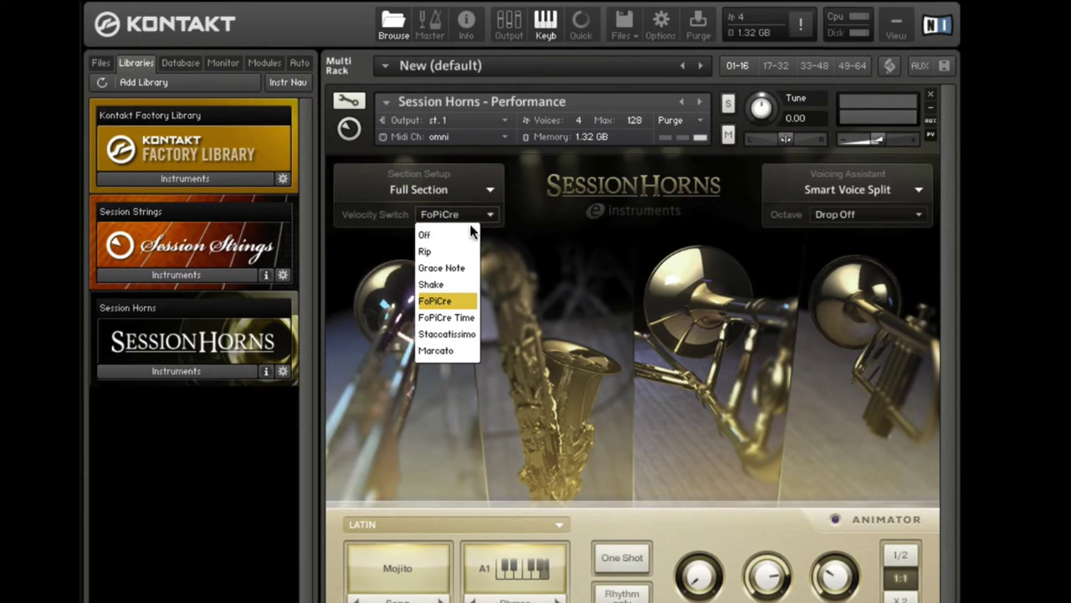
left_click(443, 255)
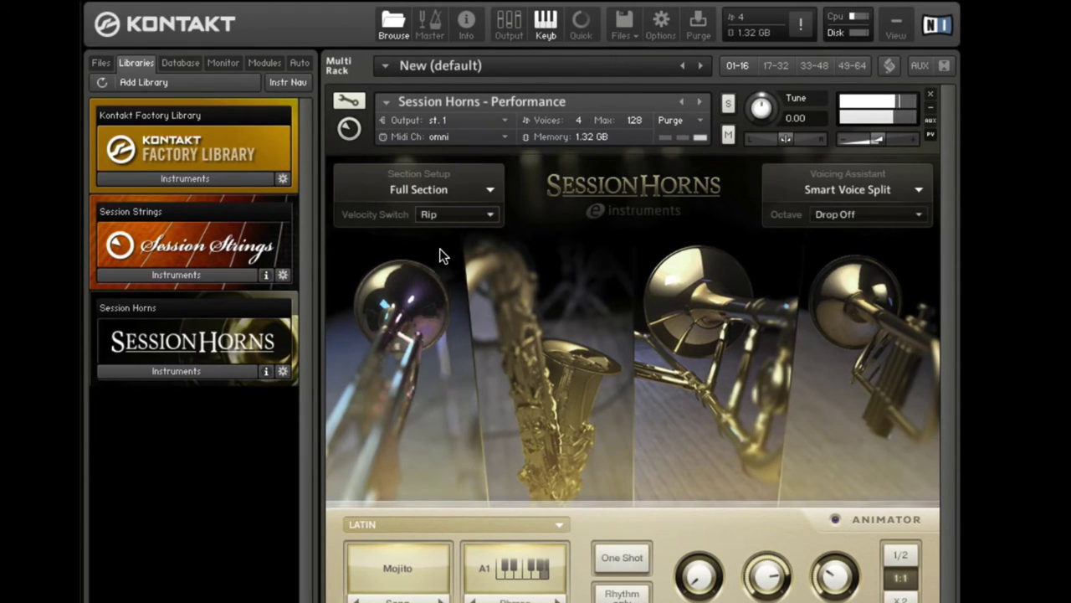
left_click(454, 215)
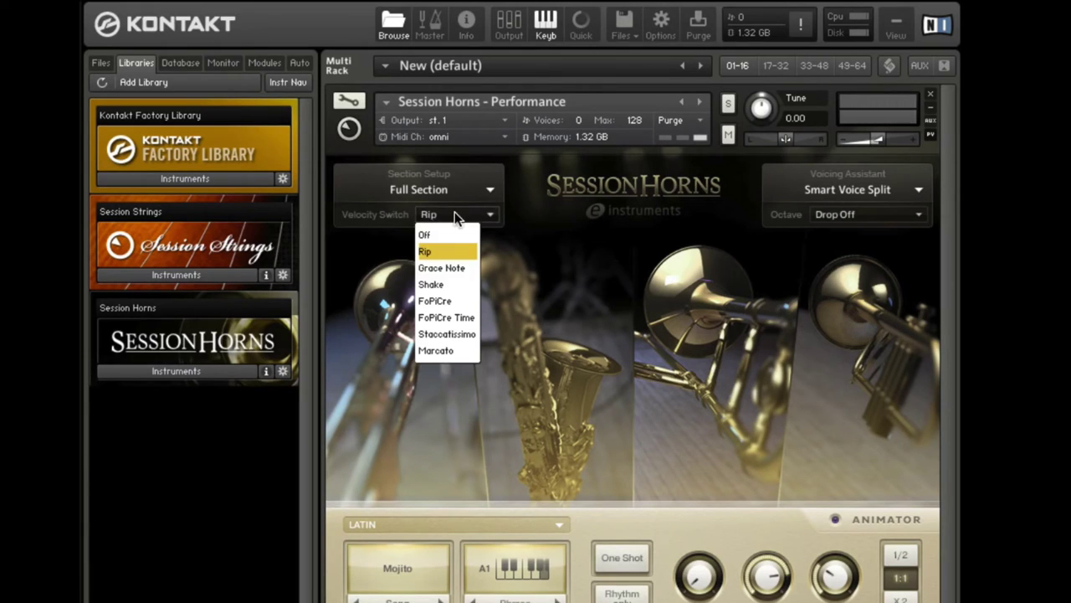
left_click(456, 301)
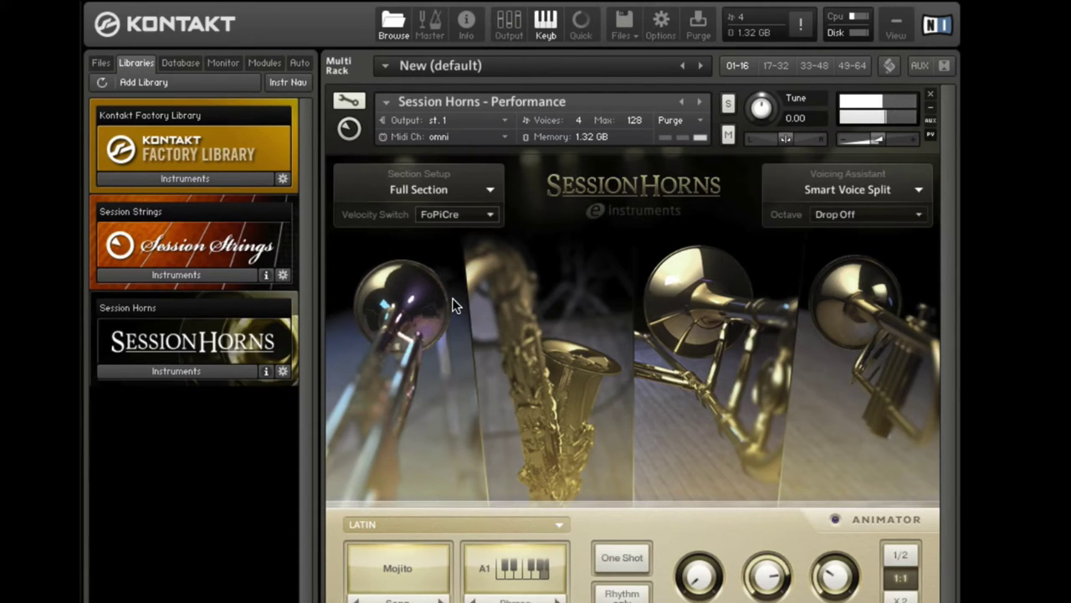
left_click(472, 215)
left_click(449, 283)
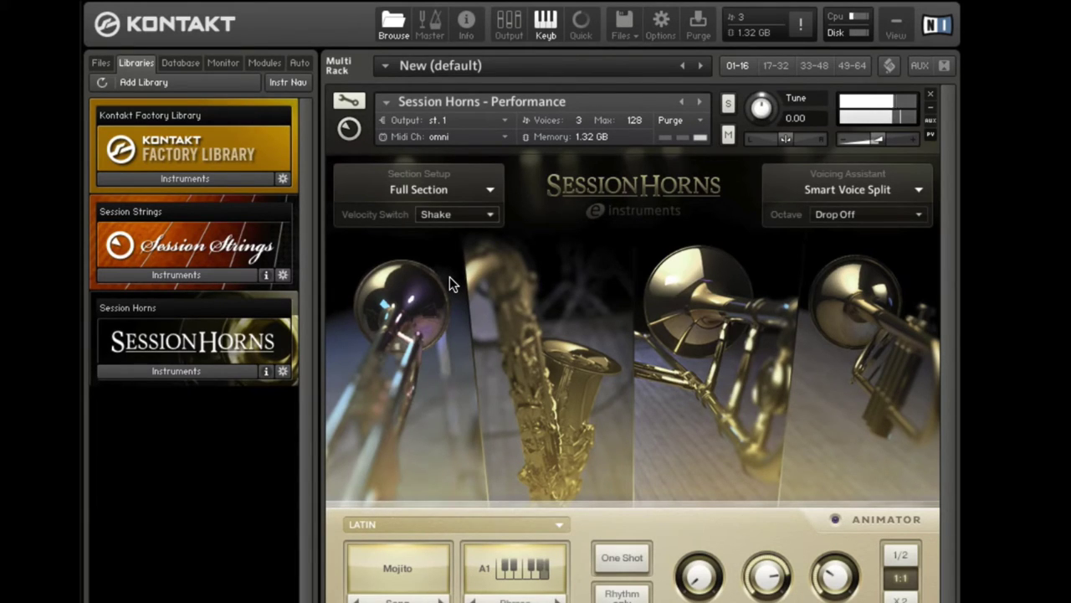
left_click(468, 216)
left_click(450, 295)
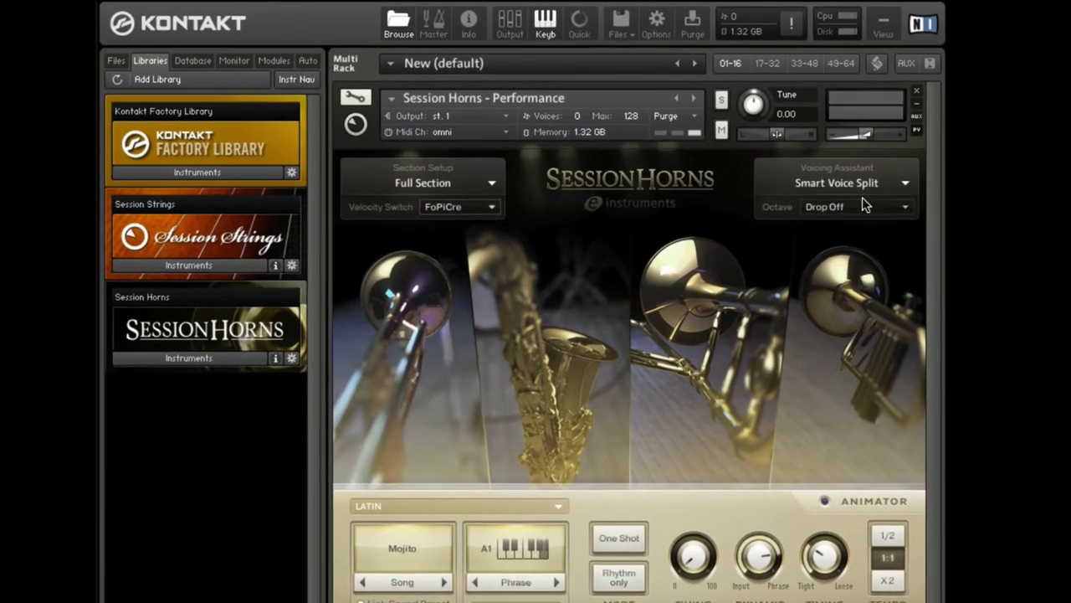
left_click(826, 147)
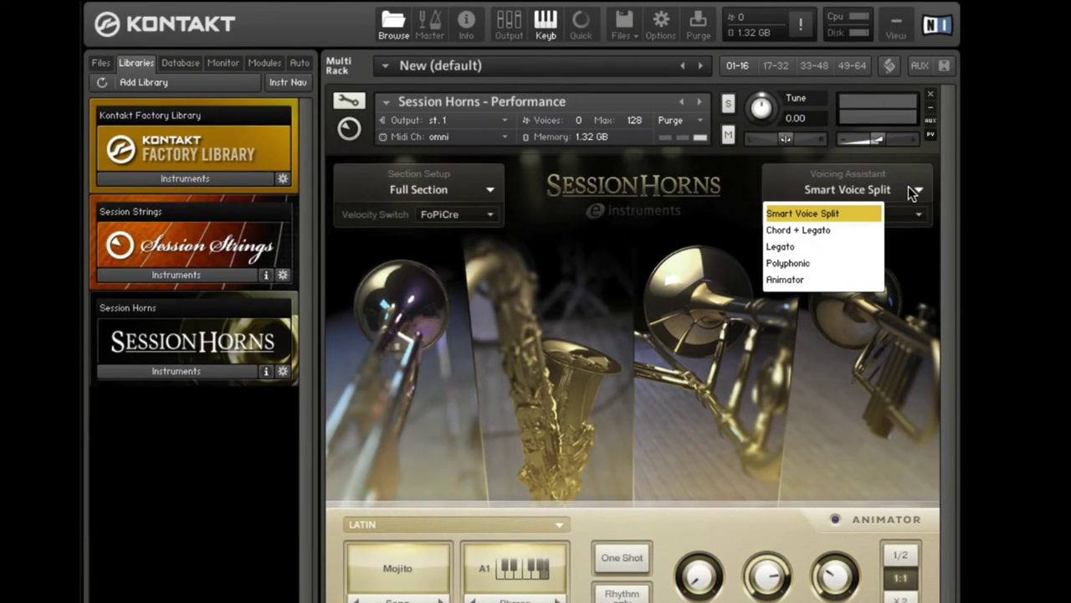
left_click(829, 262)
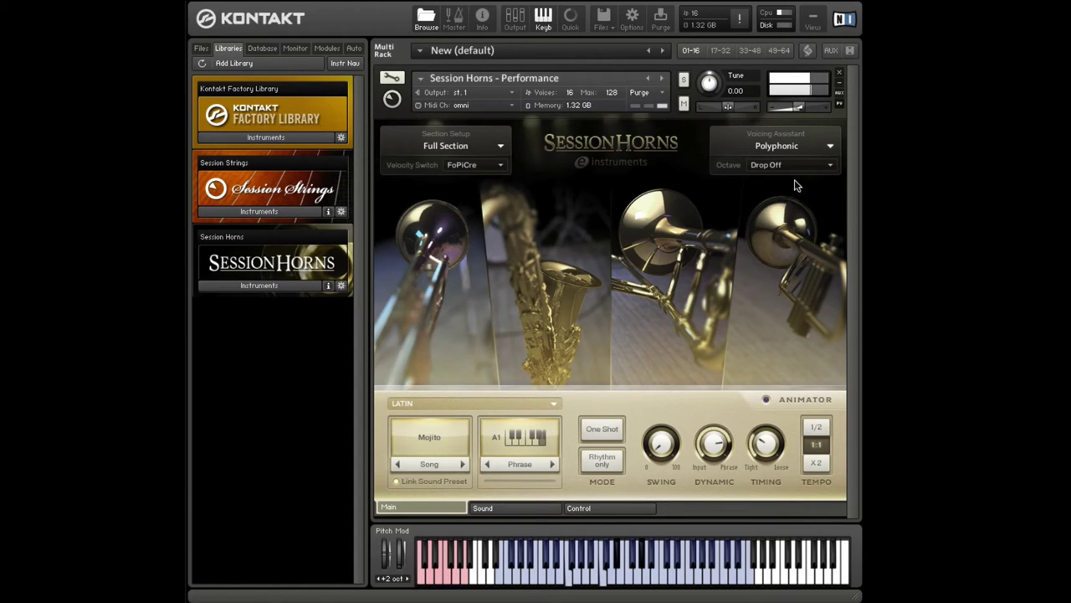
left_click(810, 147)
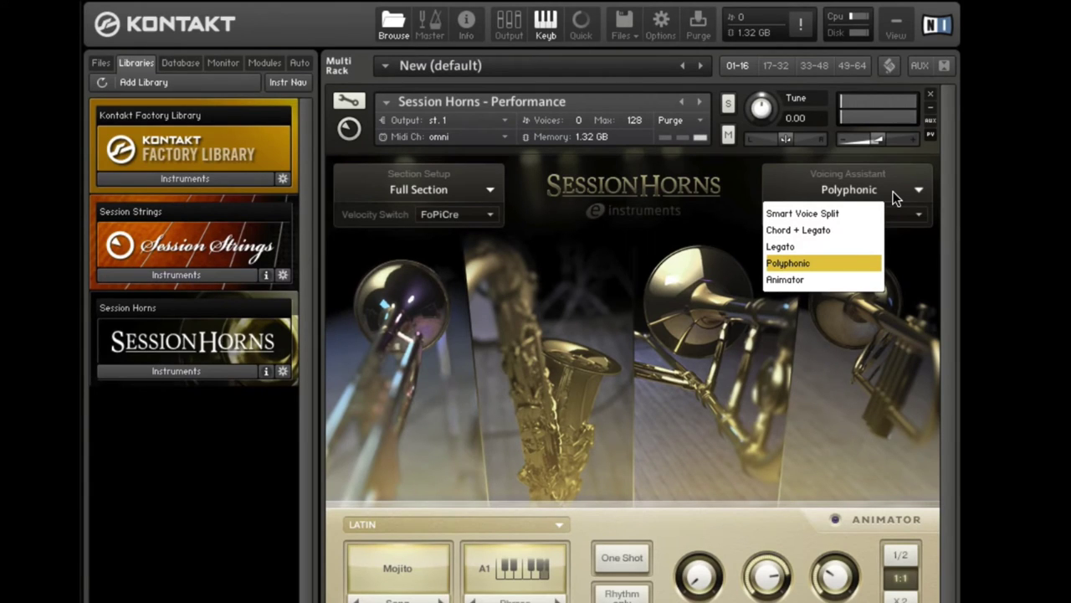
left_click(866, 218)
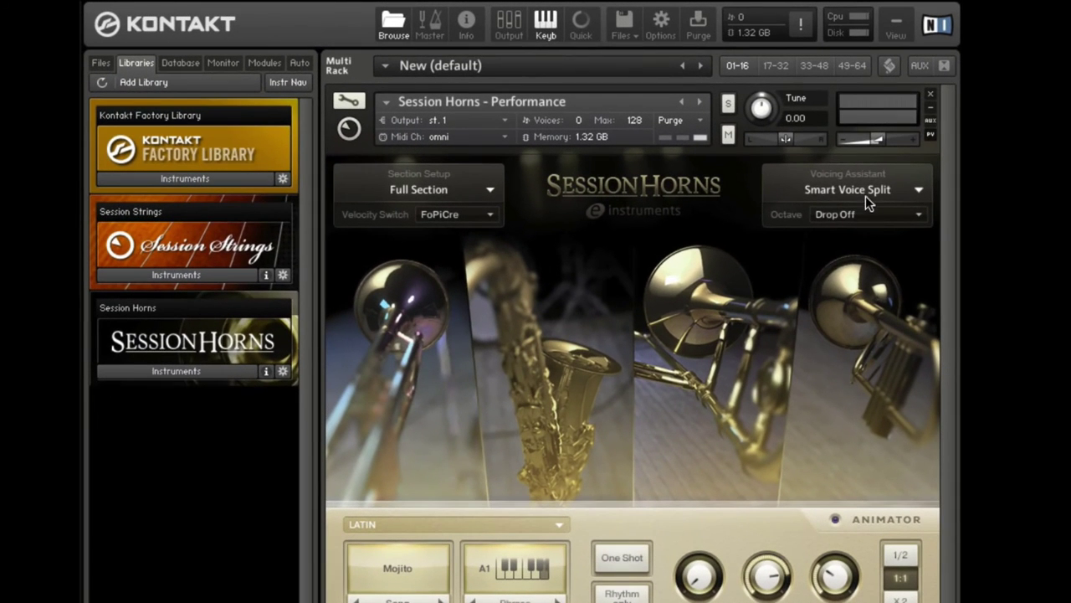
Step: Try Chord + Legato as the voicing mode, then change it to Legato
left_click(812, 162)
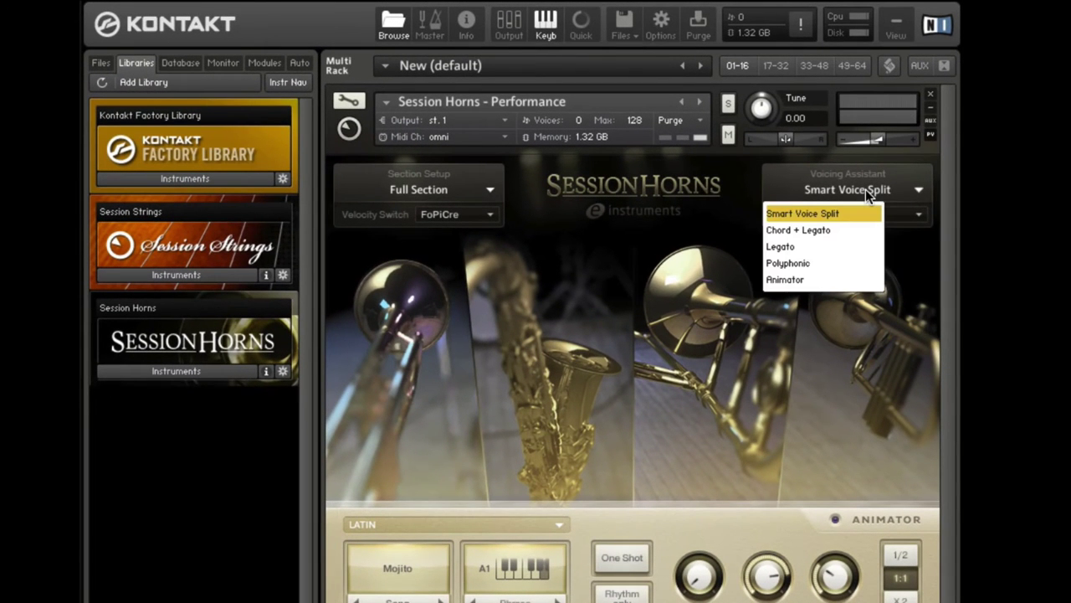
left_click(850, 229)
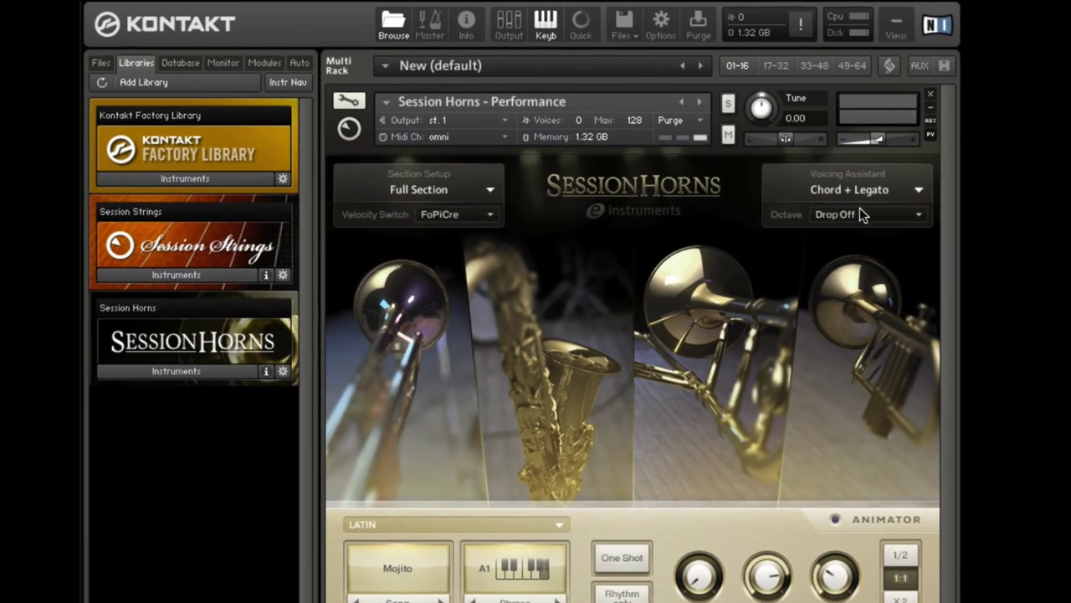
left_click(866, 191)
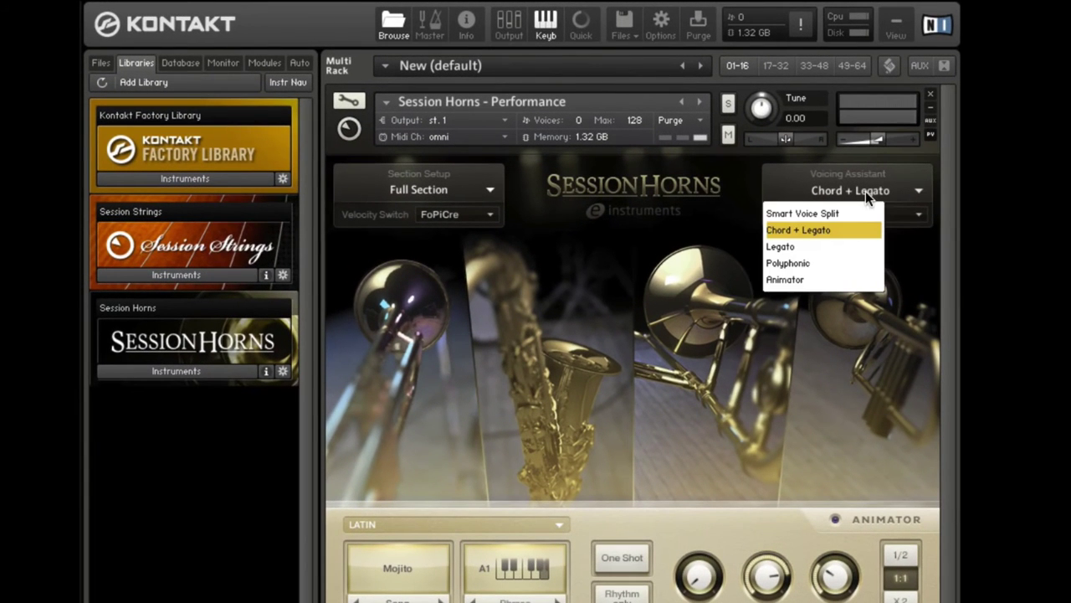
left_click(815, 248)
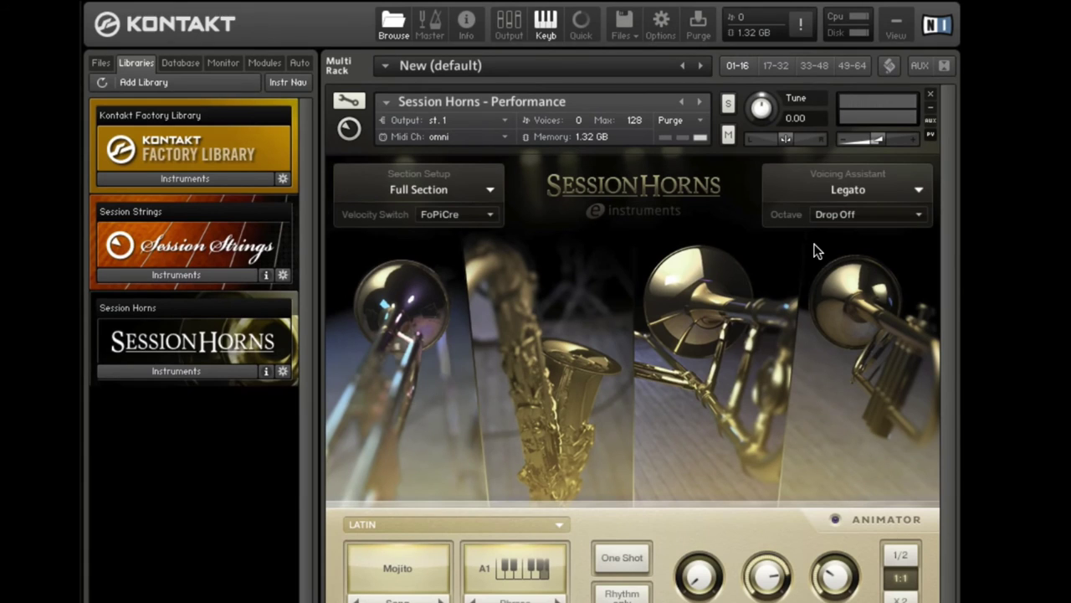
Step: Set the octave drop to Drop 1st + Drop 2nd
left_click(873, 215)
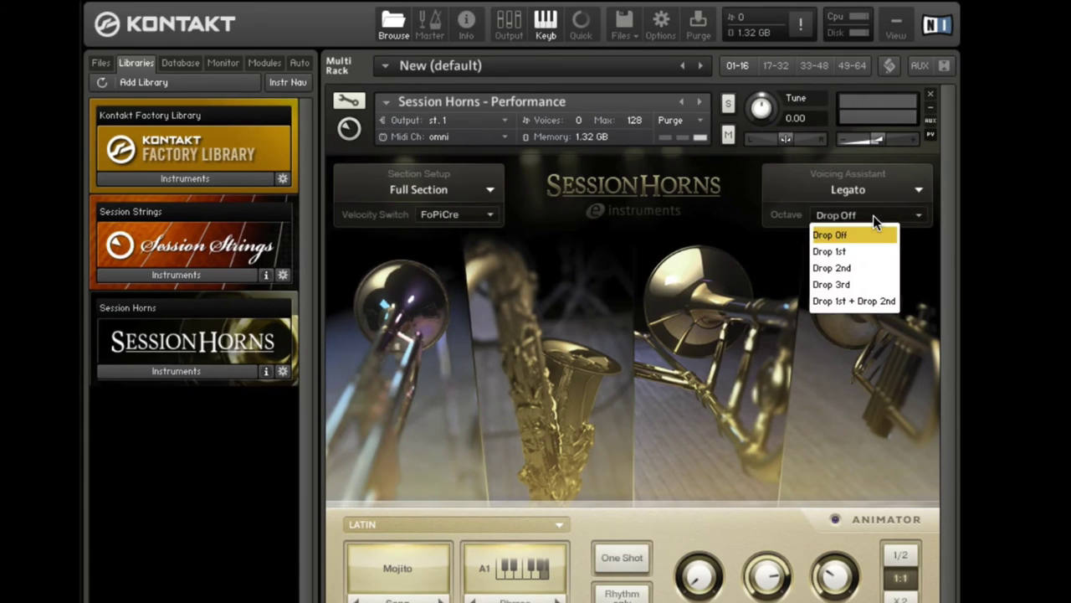
left_click(881, 303)
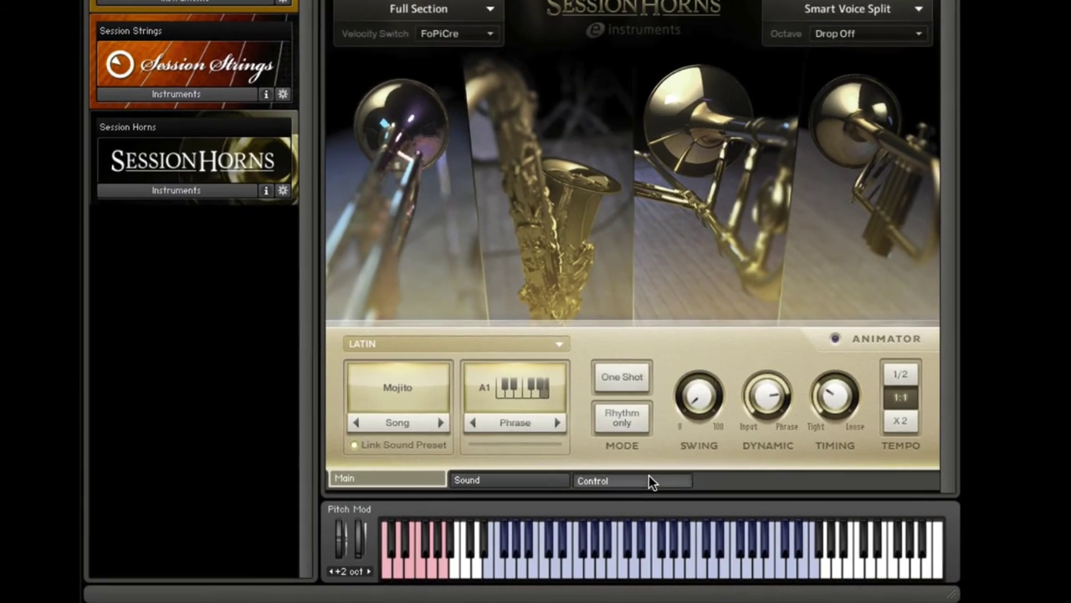
left_click(650, 481)
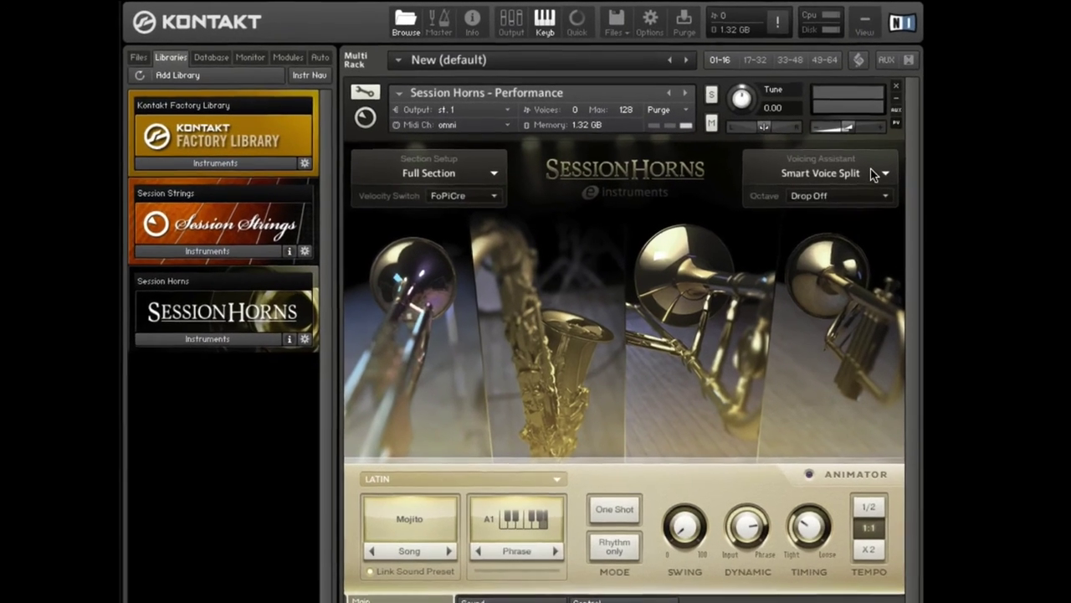
Step: Switch the voicing mode to Animator and choose the POP style
left_click(819, 146)
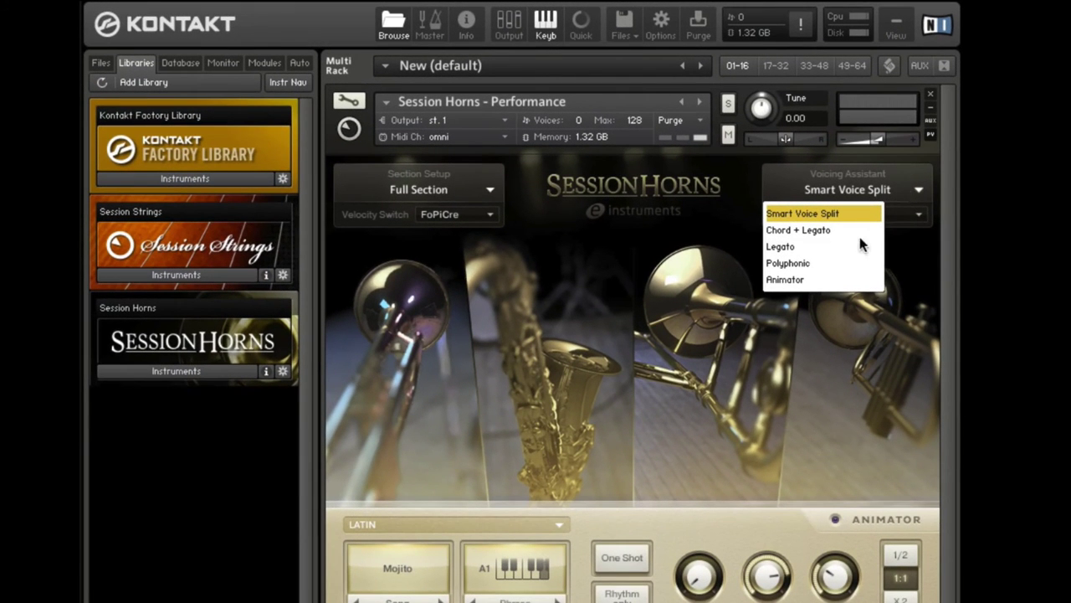
left_click(806, 282)
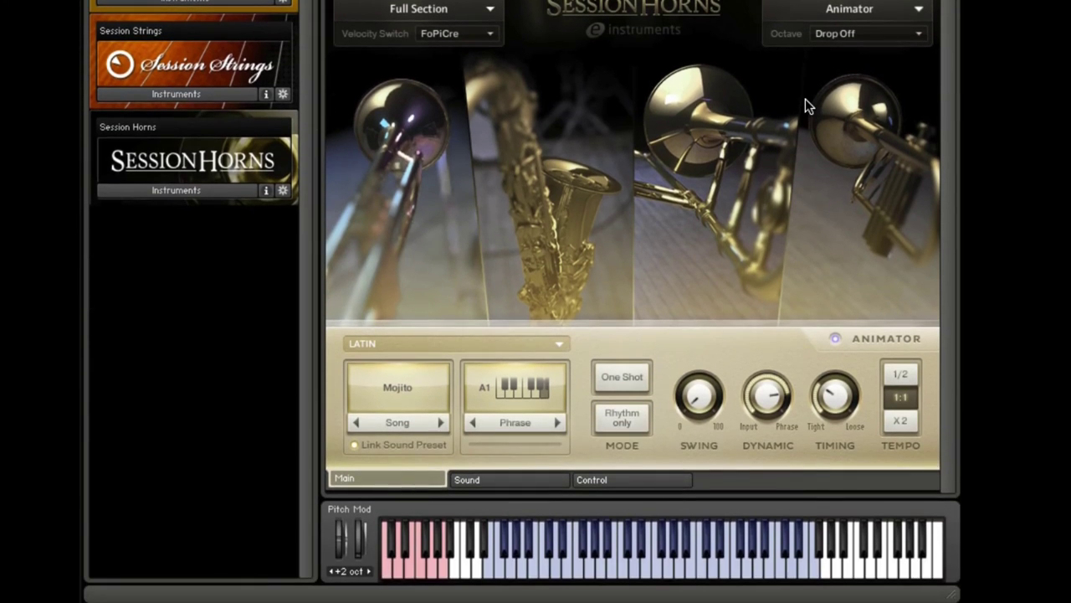
left_click(544, 341)
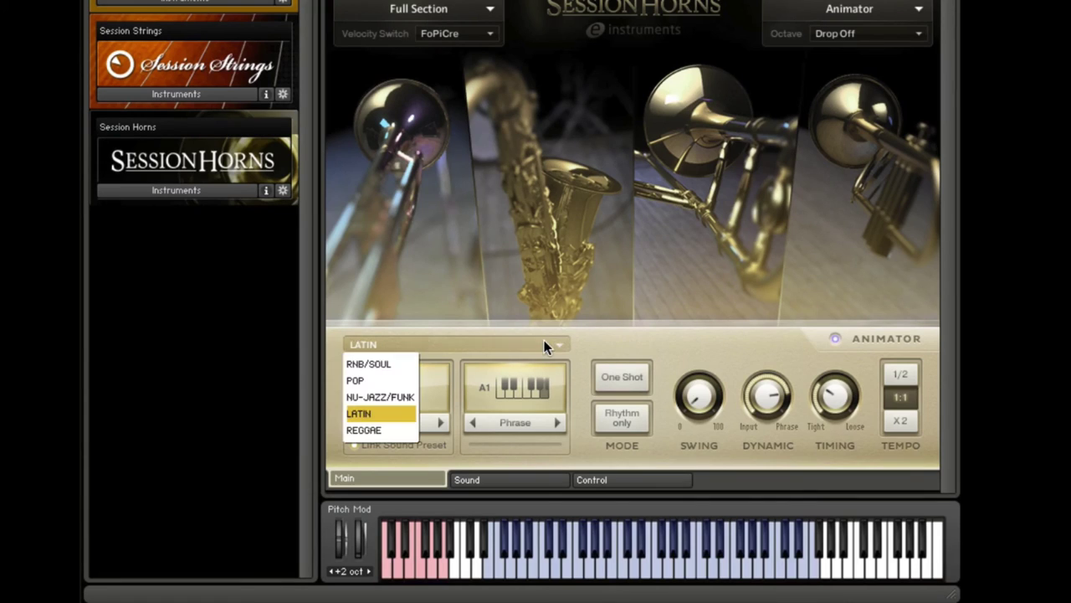
left_click(369, 381)
Step: Load the Dyno Horns song preset and start an Animator phrase playing
left_click(368, 385)
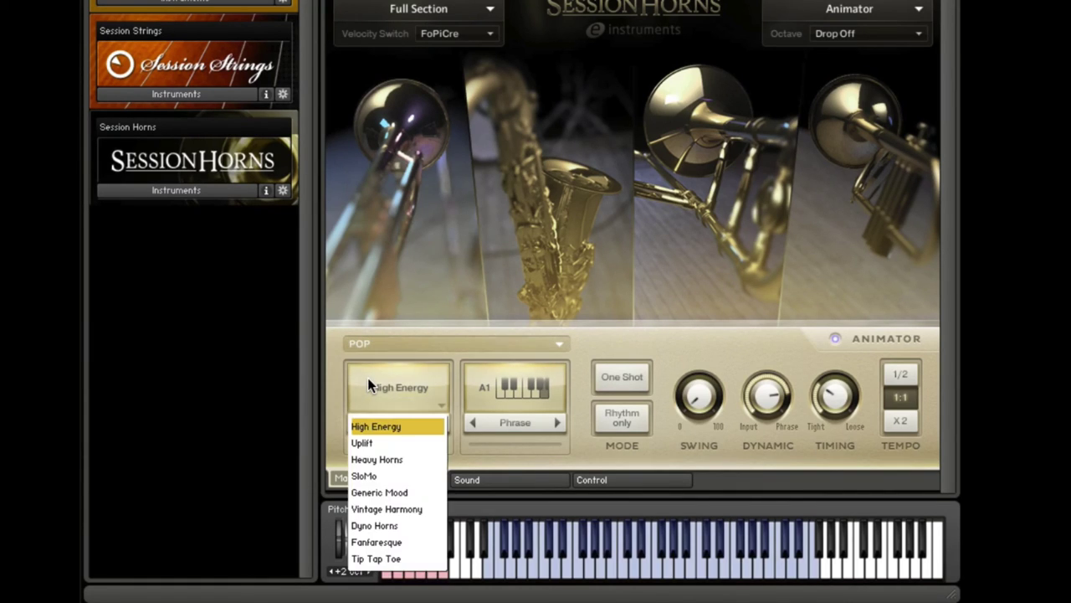
left_click(400, 526)
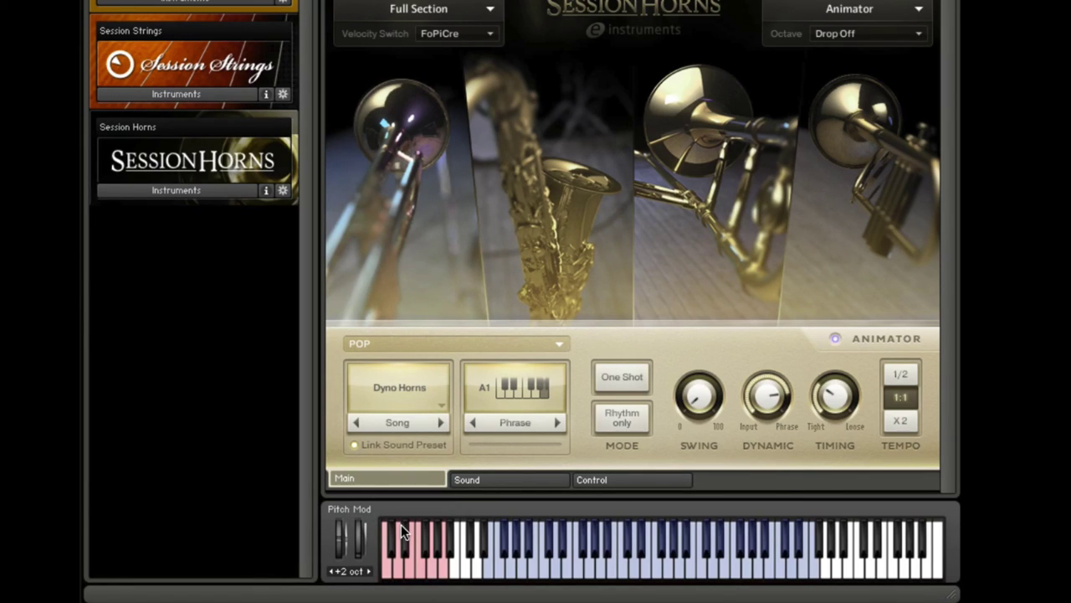
left_click(401, 524)
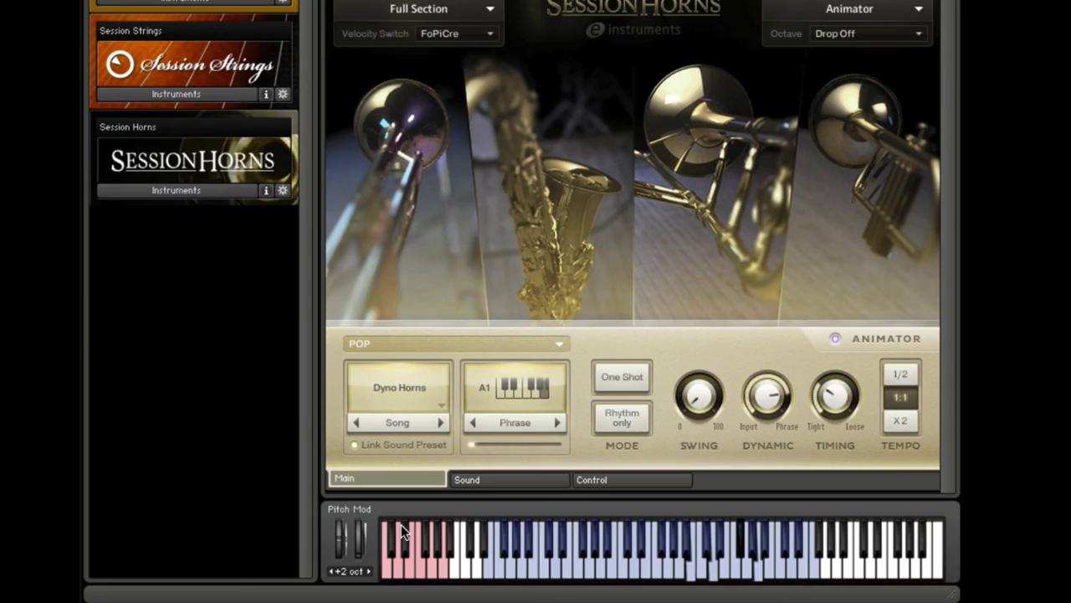